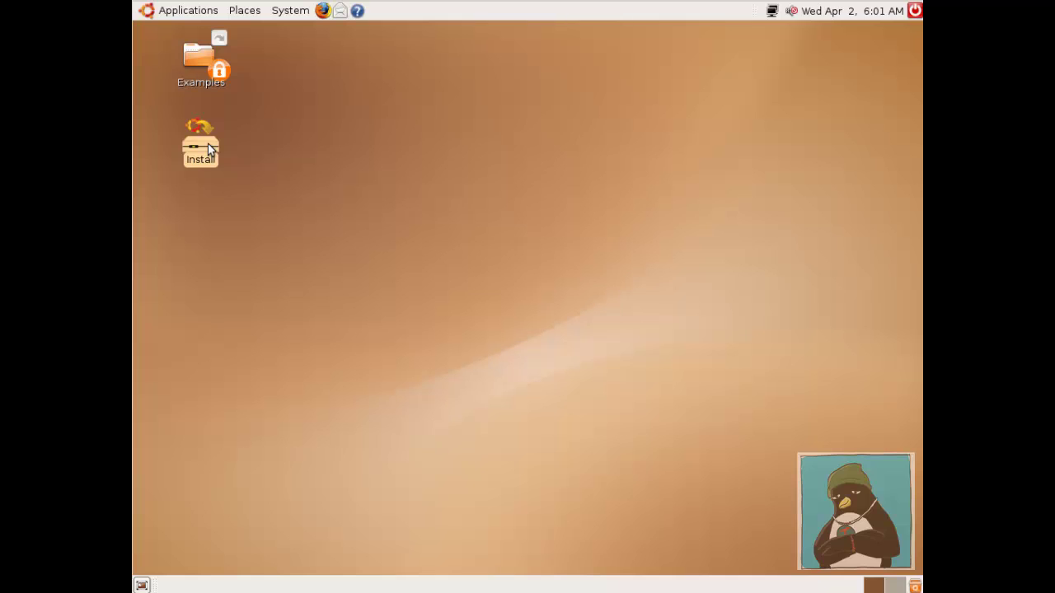
- Start the Ubuntu installer from the live desktop and accept English as the installation language
double_click(208, 144)
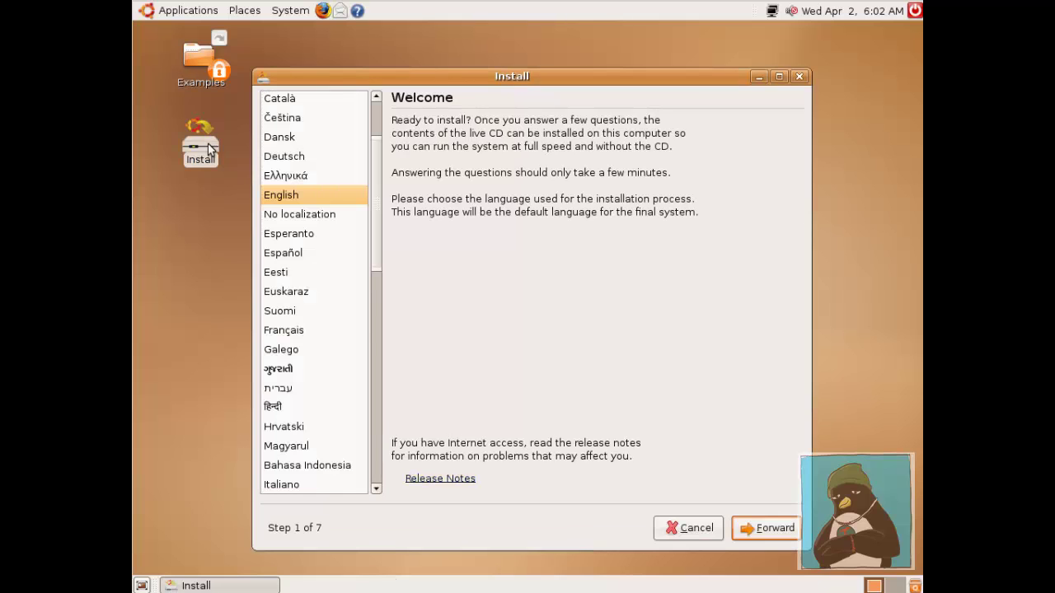
click(775, 527)
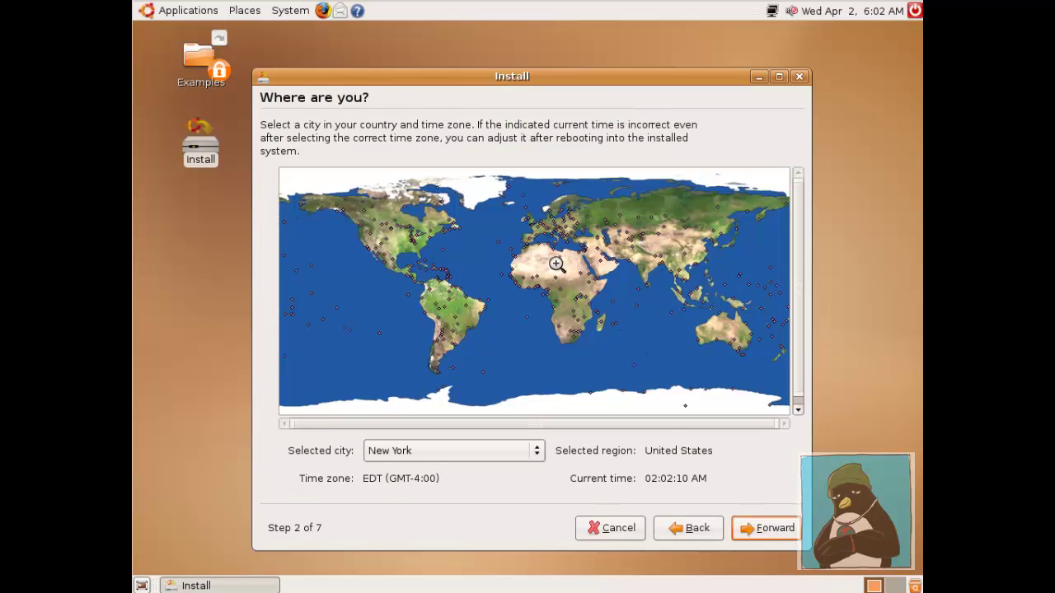
- Set the location to London, United Kingdom, and accept the standard United Kingdom keyboard layout
click(533, 218)
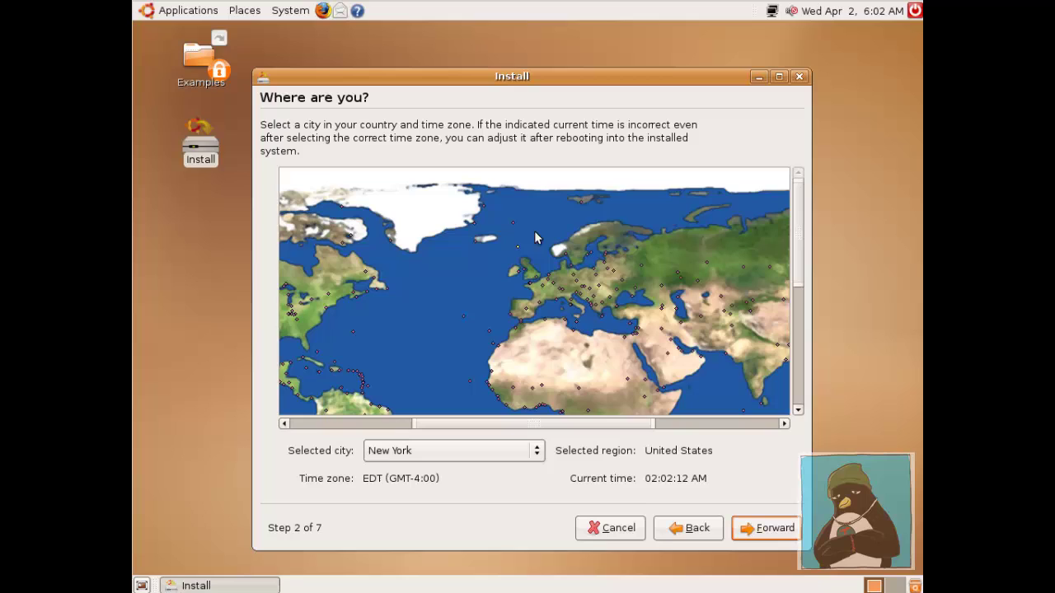
click(532, 276)
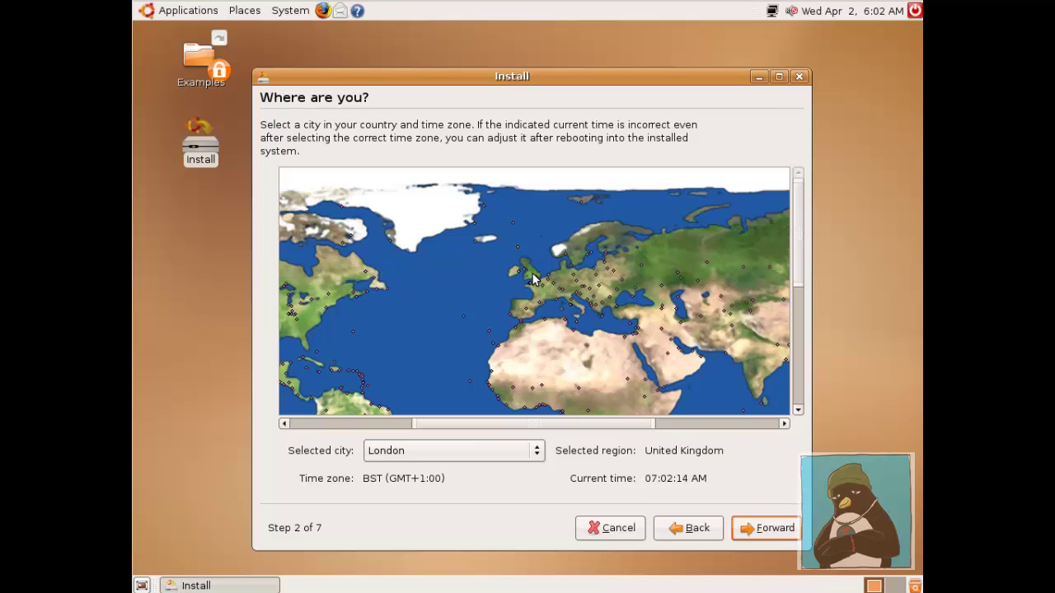
click(765, 528)
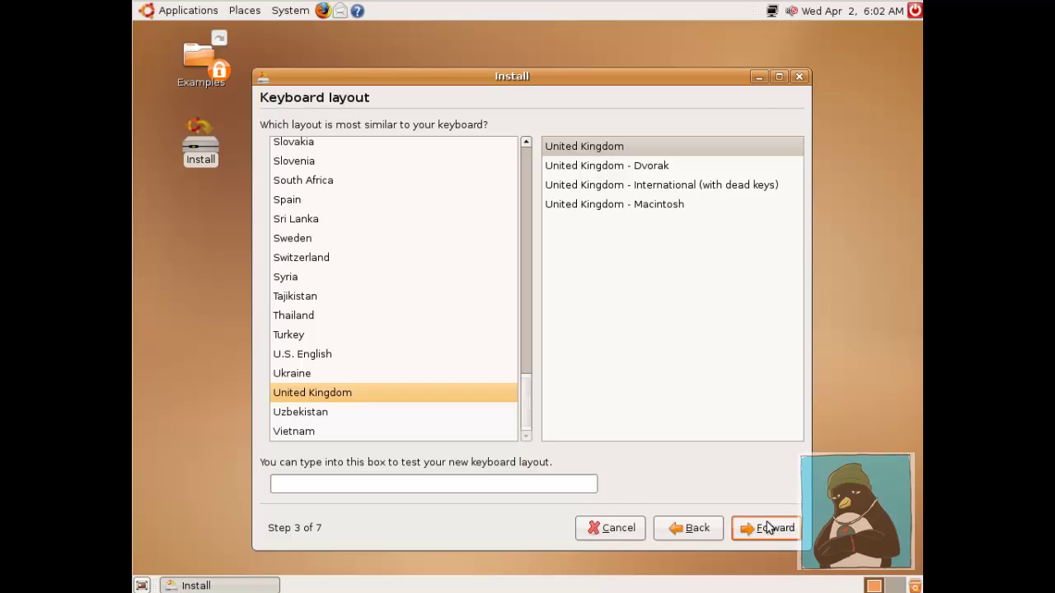
click(766, 527)
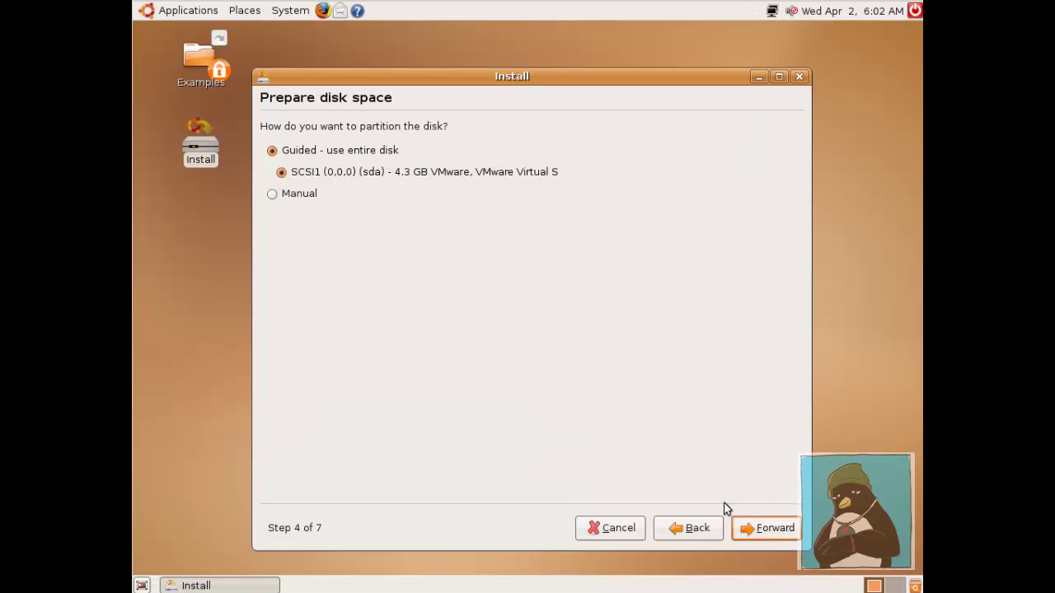
- Accept guided partitioning of the entire SCSI1 (sda) disk and continue without importing any accounts
click(751, 530)
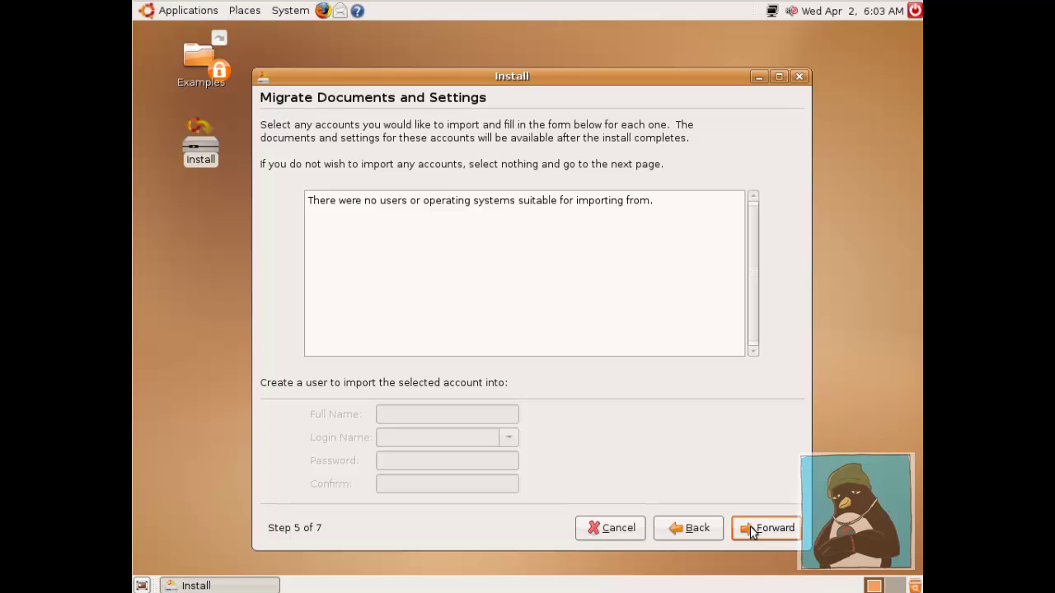
click(752, 530)
click(789, 529)
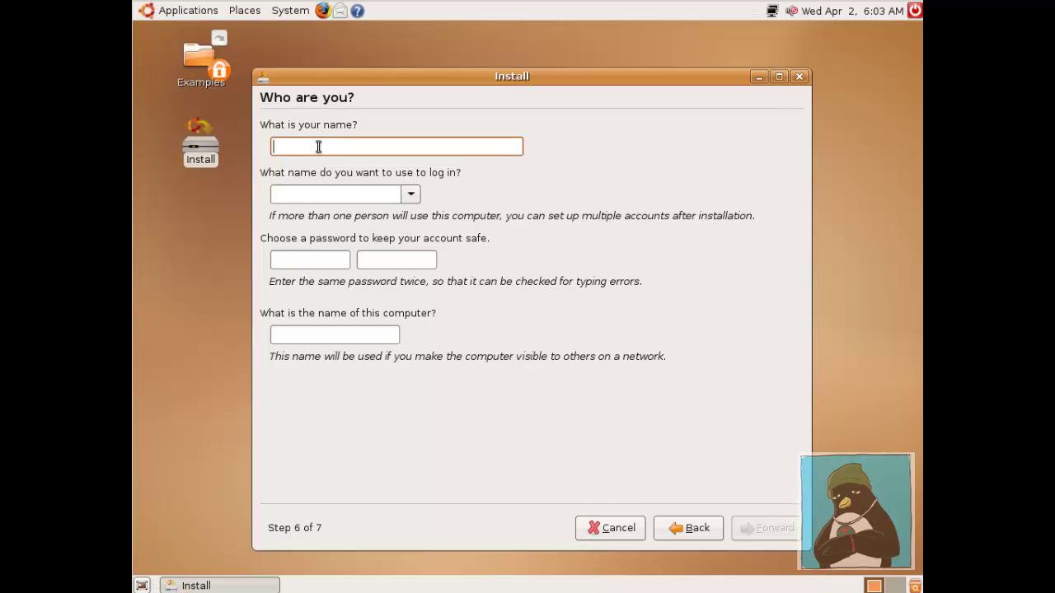
- Enter the user's name for the new account, then enter the account password and its confirmation
text(andrew)
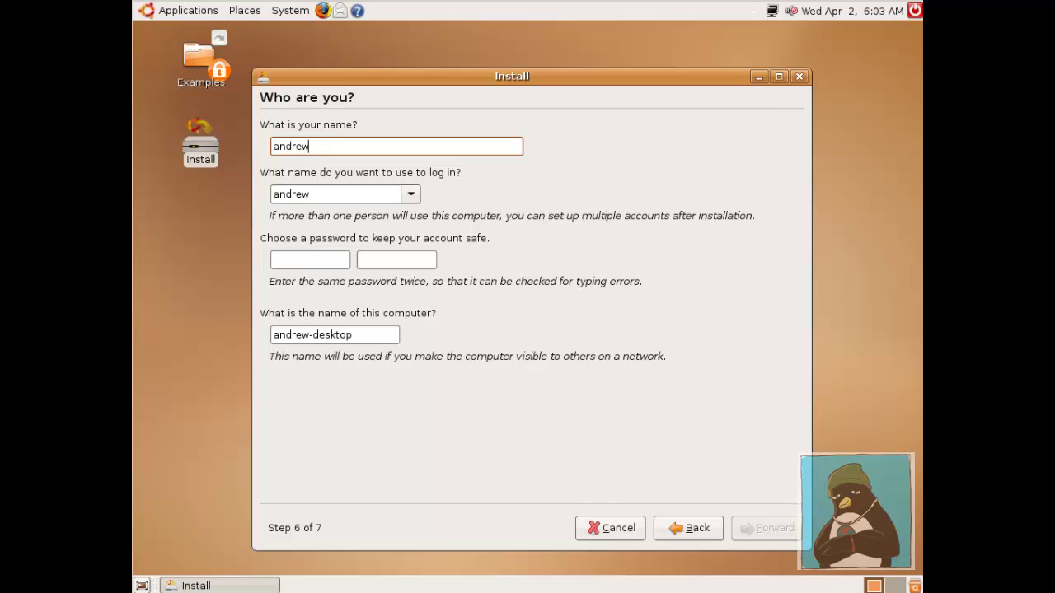
click(315, 260)
text(*********)
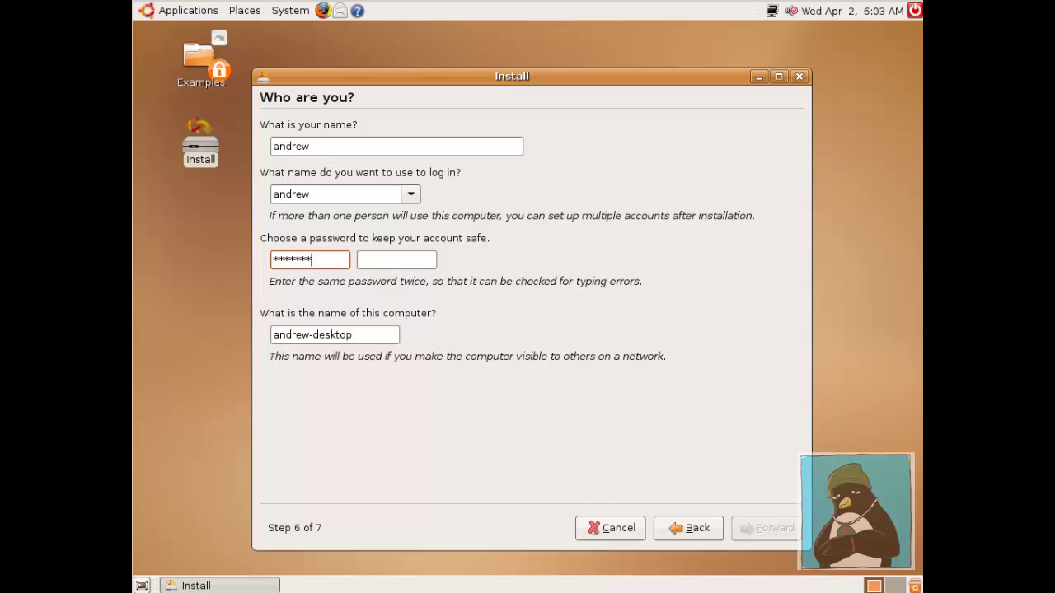
click(377, 259)
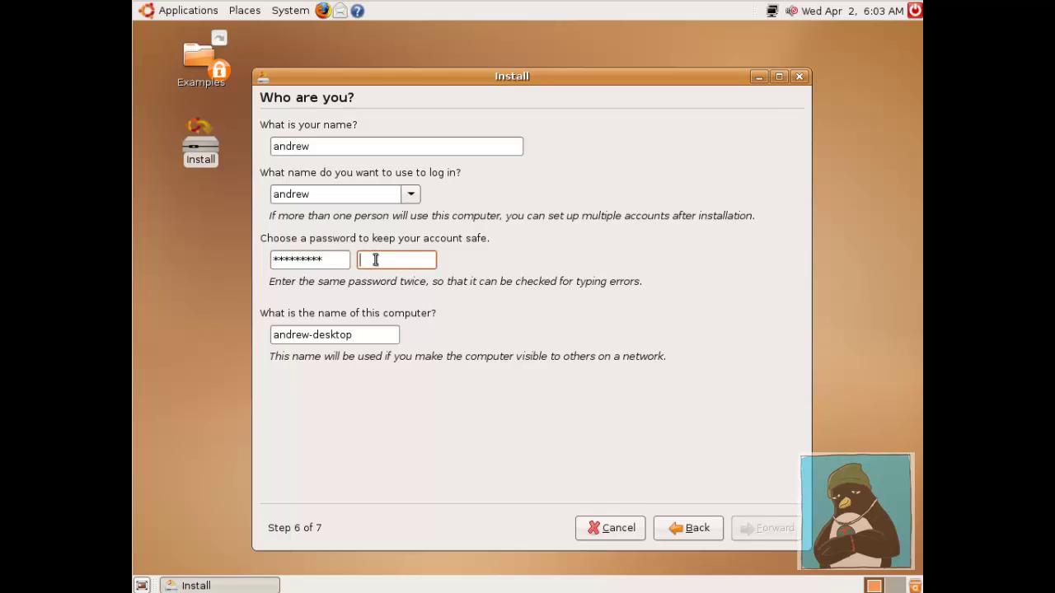
text(*********)
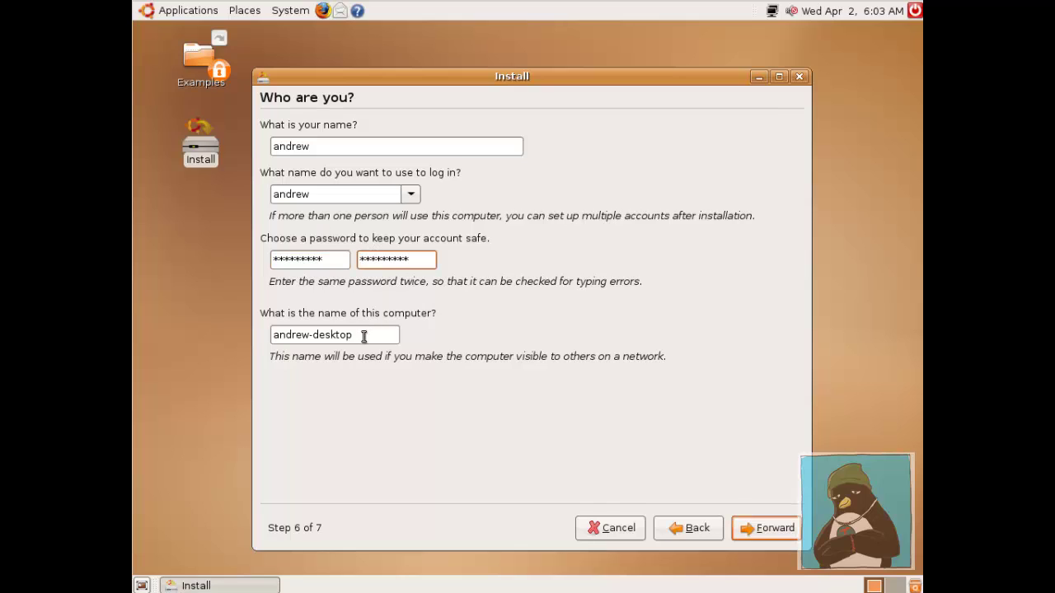
- Replace the suggested computer name with Feisty and continue to the installation summary
key(Tab)
key(End)
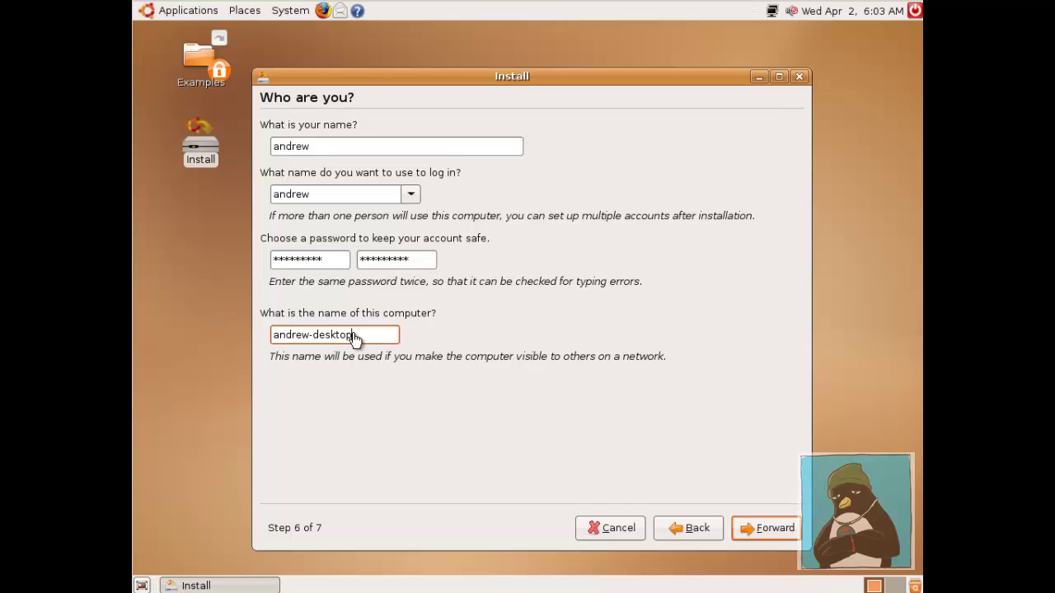
key(BackSpace)
key(BackSpace)
key(BackSpace)
key(BackSpace)
key(BackSpace)
key(BackSpace)
key(BackSpace)
key(BackSpace)
key(BackSpace)
key(BackSpace)
key(BackSpace)
key(BackSpace)
key(BackSpace)
key(BackSpace)
text(Feisty)
click(777, 534)
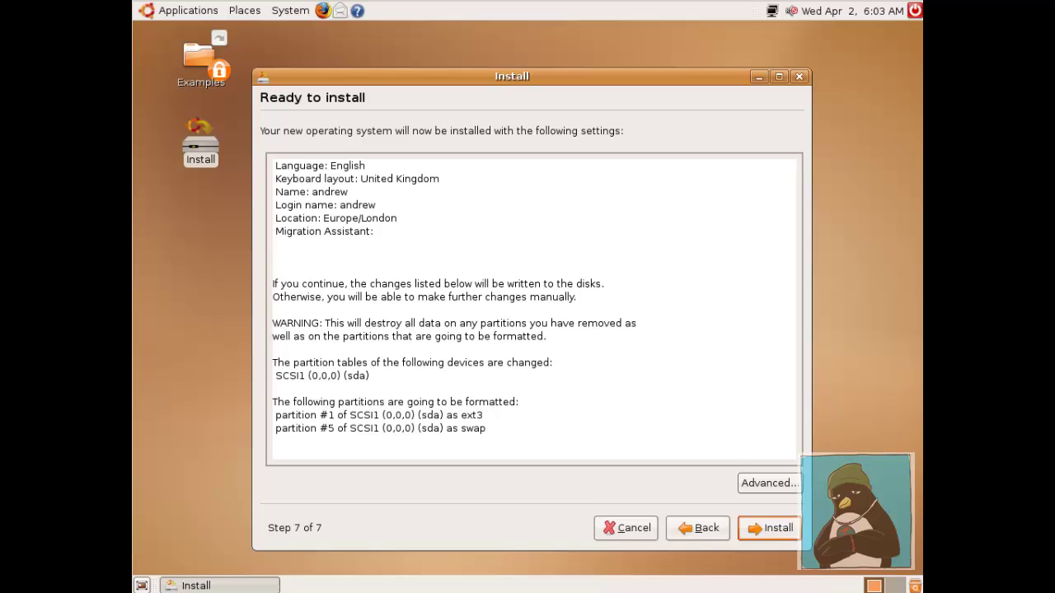
- Install the system with the summarized settings and restart the computer once the installation is complete
click(785, 528)
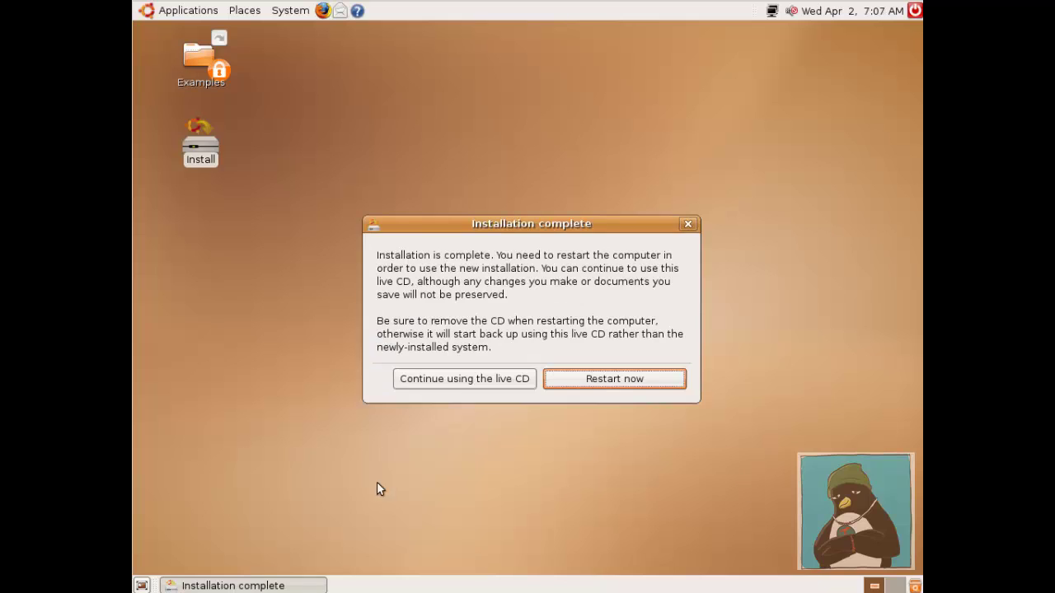
click(657, 375)
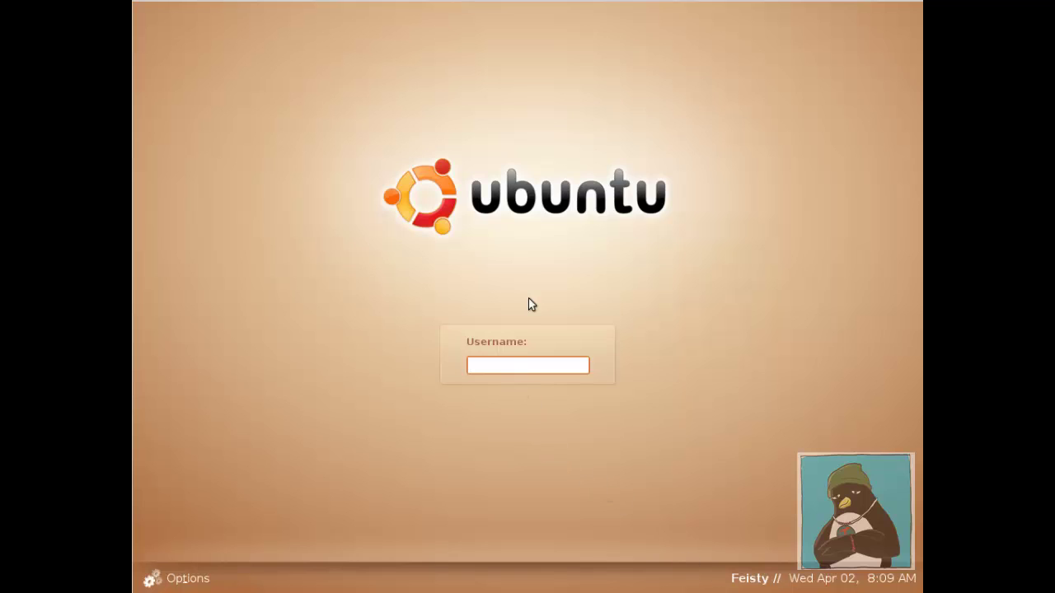
- Log in to the newly installed system with the account's username and password
text(andrew)
key(Return)
text(******)
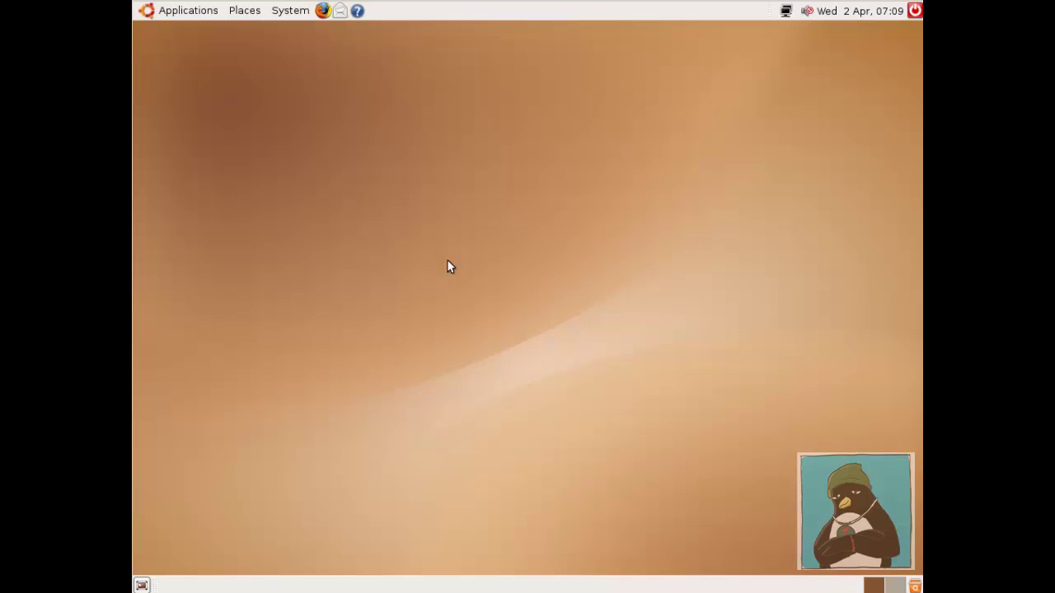
right_click(373, 241)
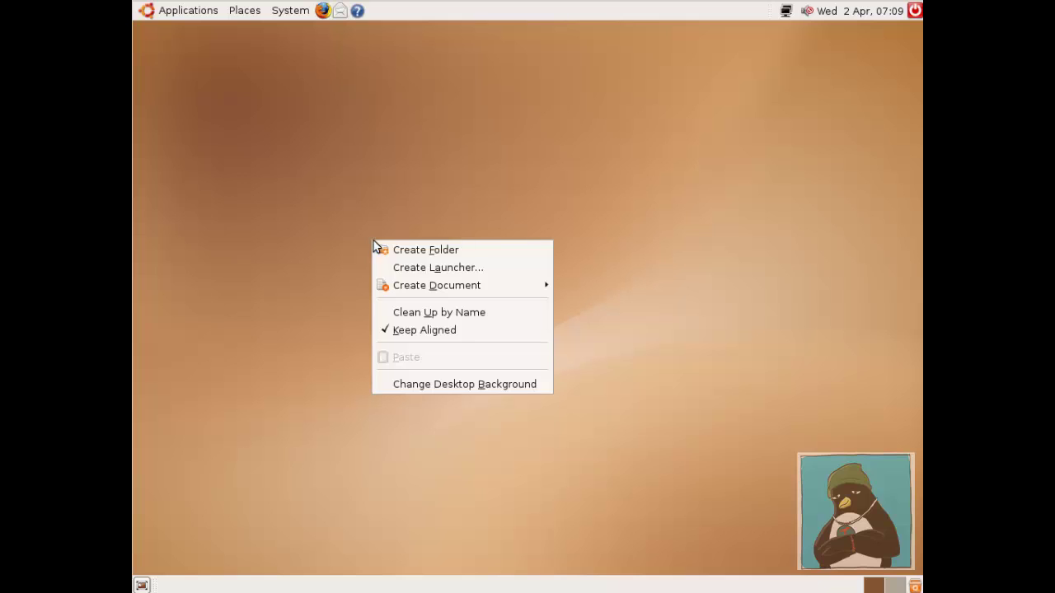
click(359, 246)
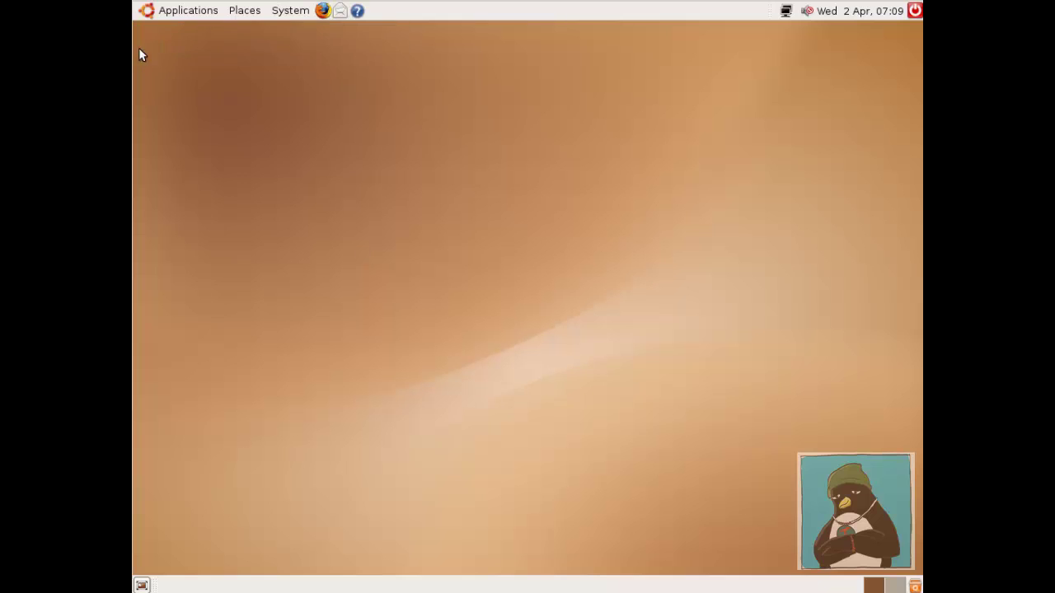
- Open a Terminal, enlarge its text by two zoom levels and move the window so it fits on the desktop
click(211, 11)
mouse_move(219, 41)
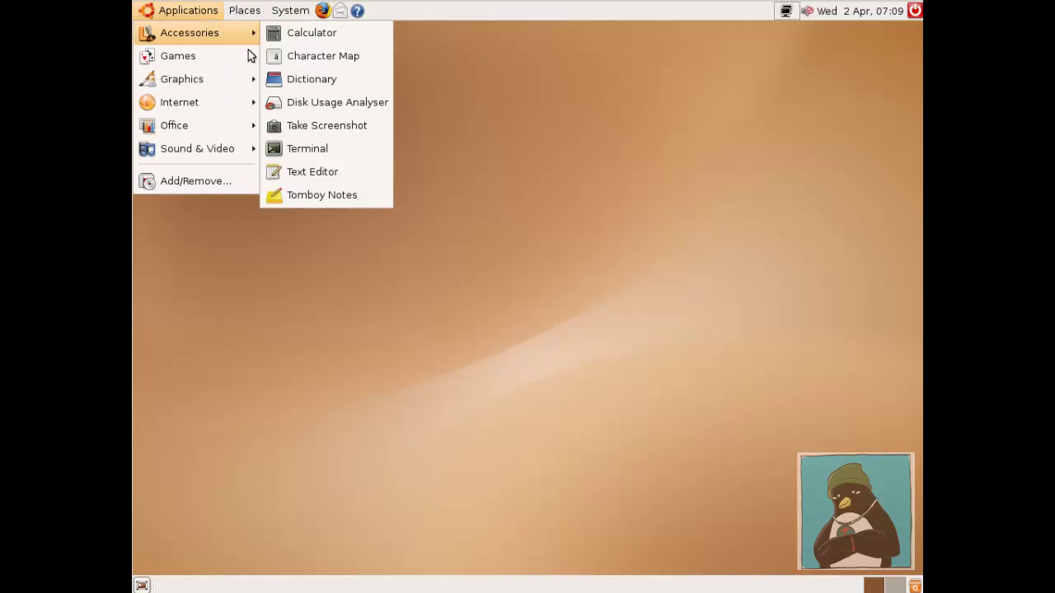
click(301, 149)
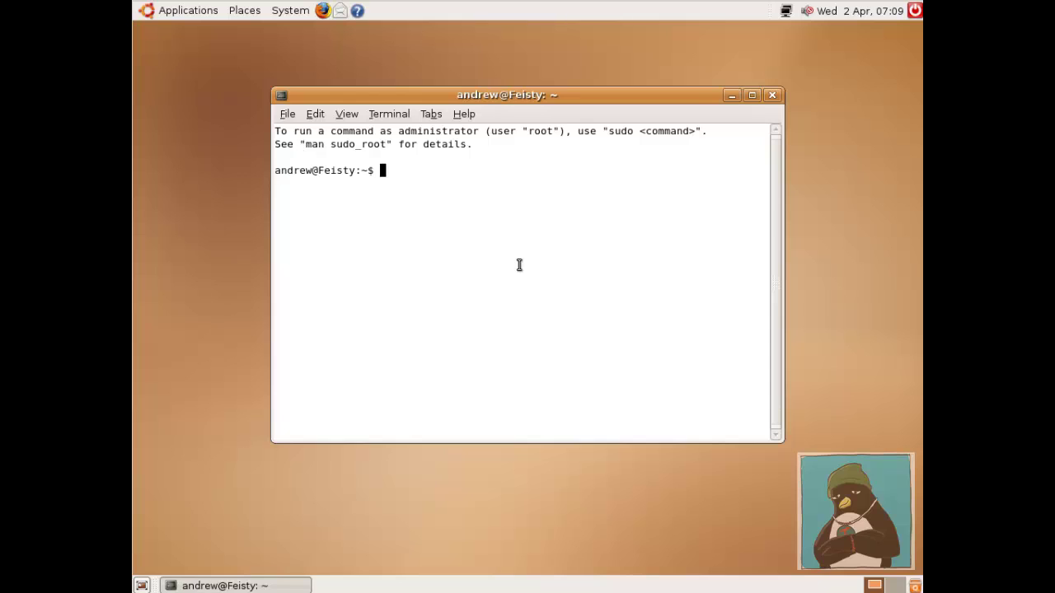
key(ctrl+plus)
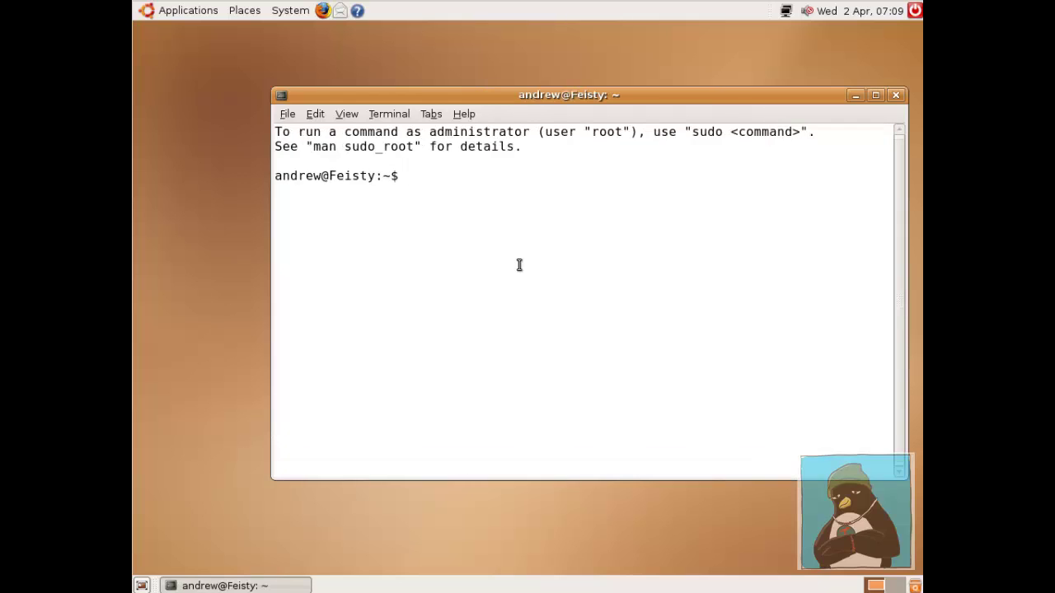
key(ctrl+plus)
drag(289, 93, 284, 84)
- Check the kernel release with uname -r and the memory usage in megabytes with free -m
text(uname -r)
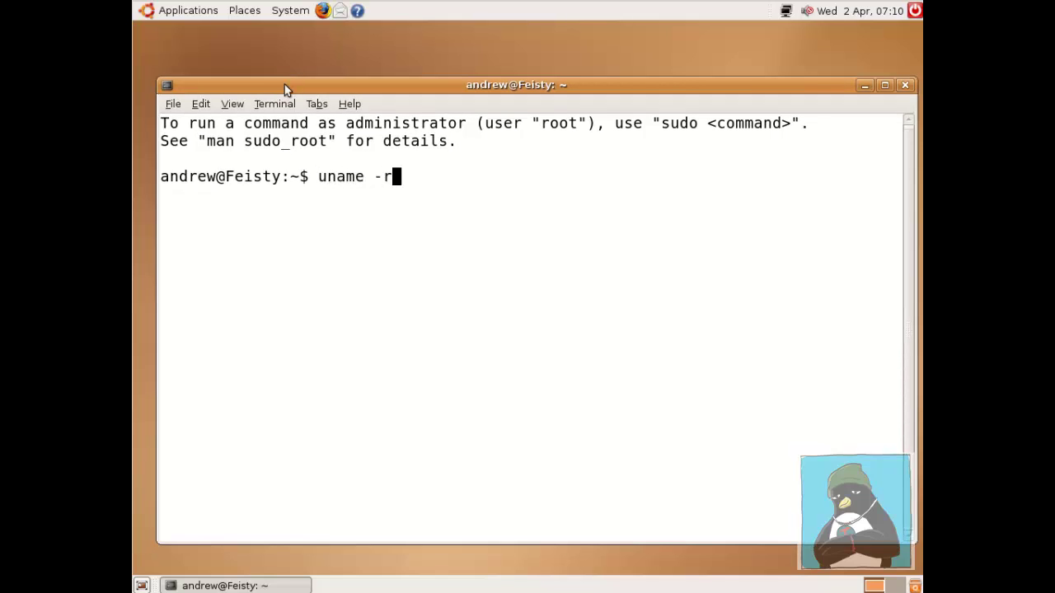
key(Return)
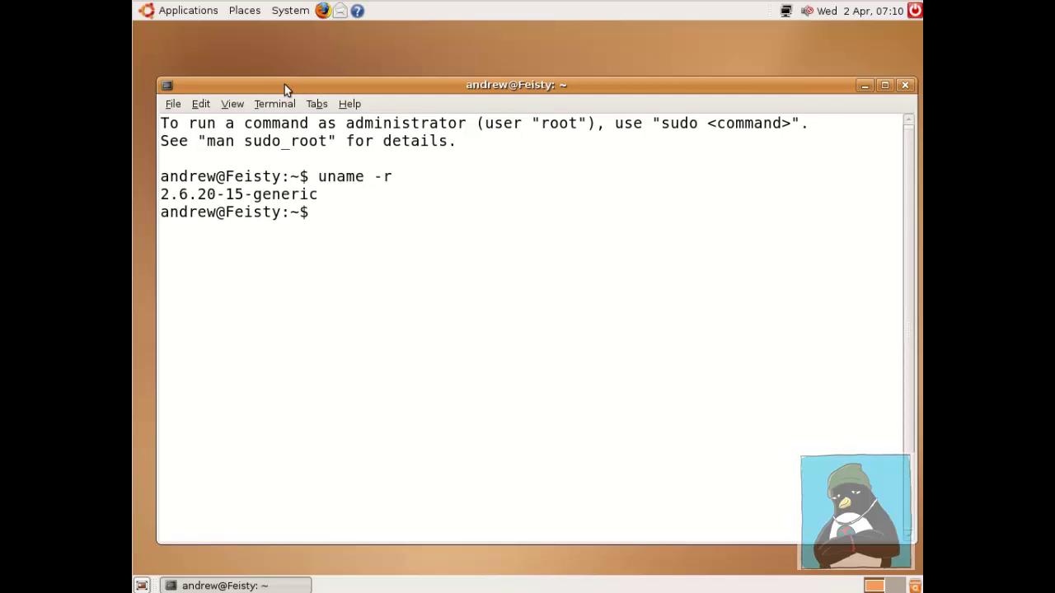
text(free -m)
key(Return)
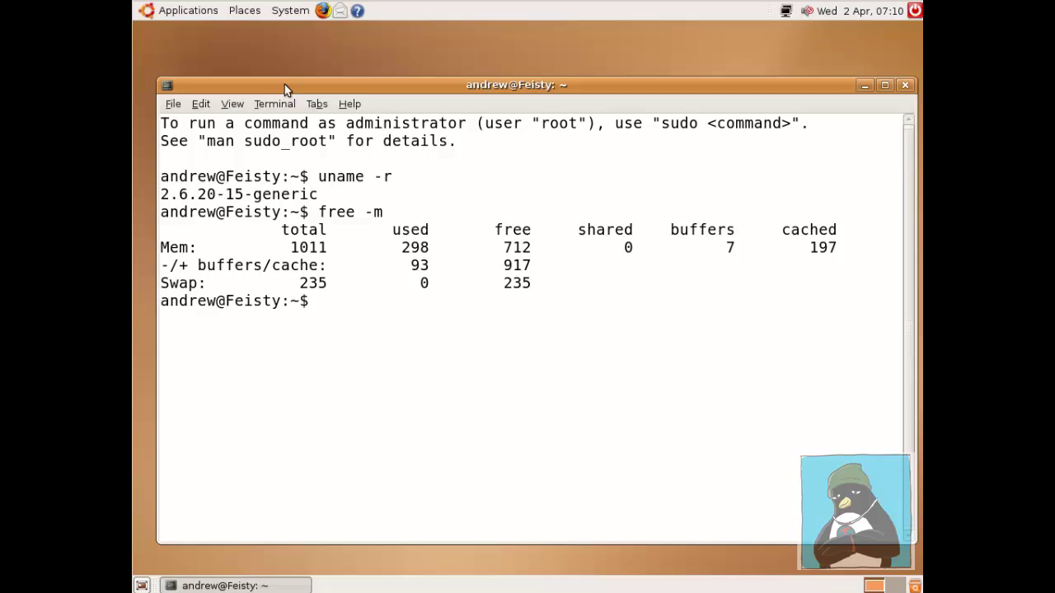
- Show the full distribution release information with lsb_release -a
text(lsb_release)
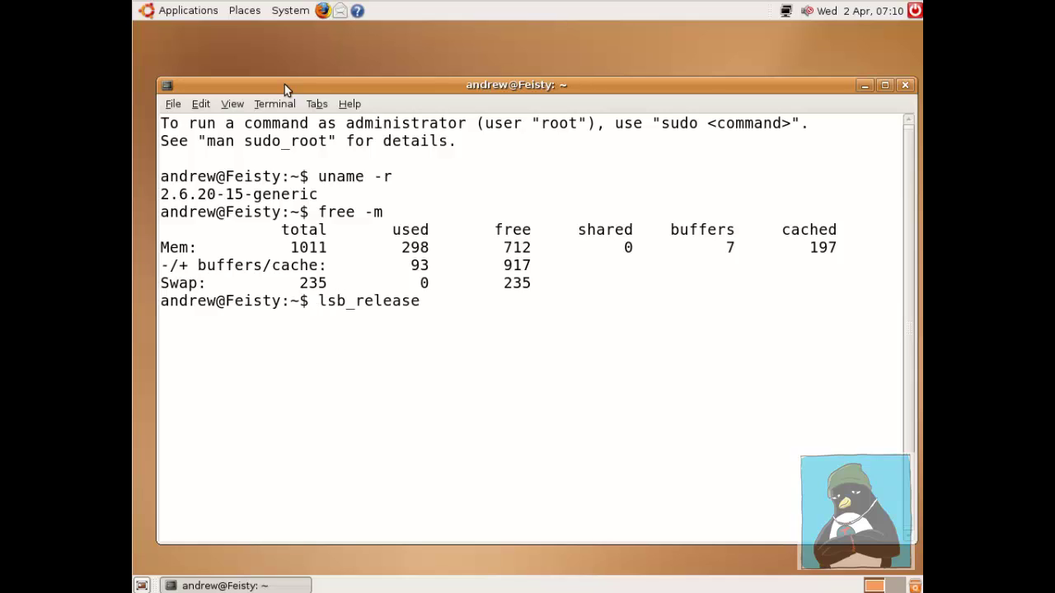
text( -a)
key(Return)
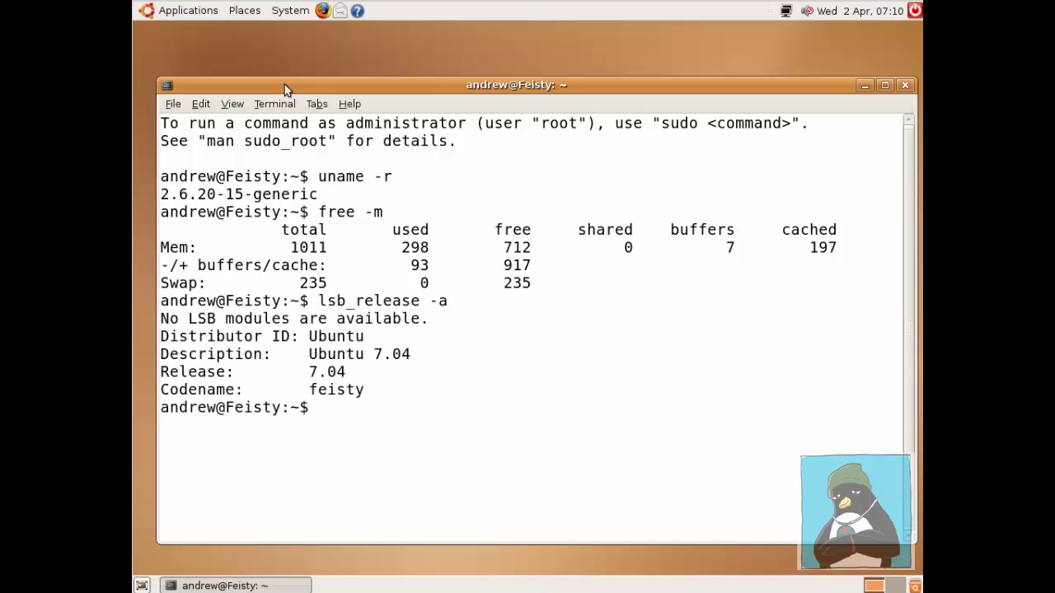